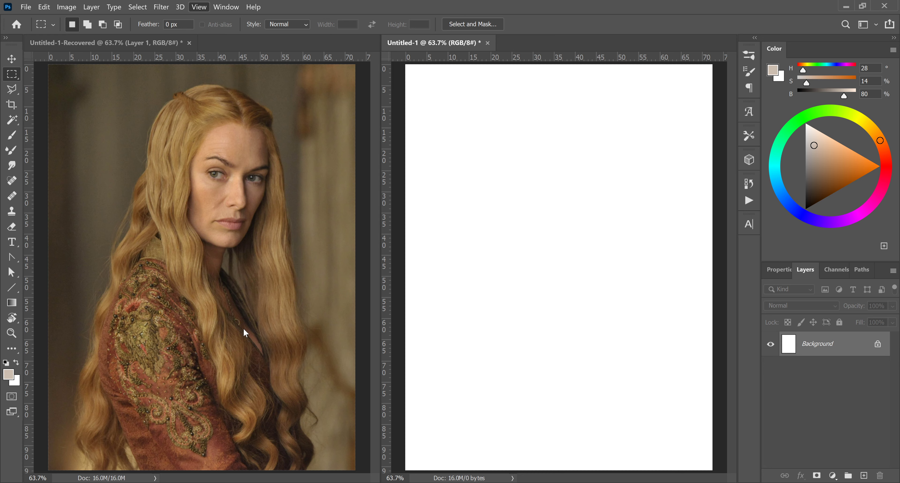
Show the grid on both the blank canvas and the portrait document.
key("ctrl+apostrophe")
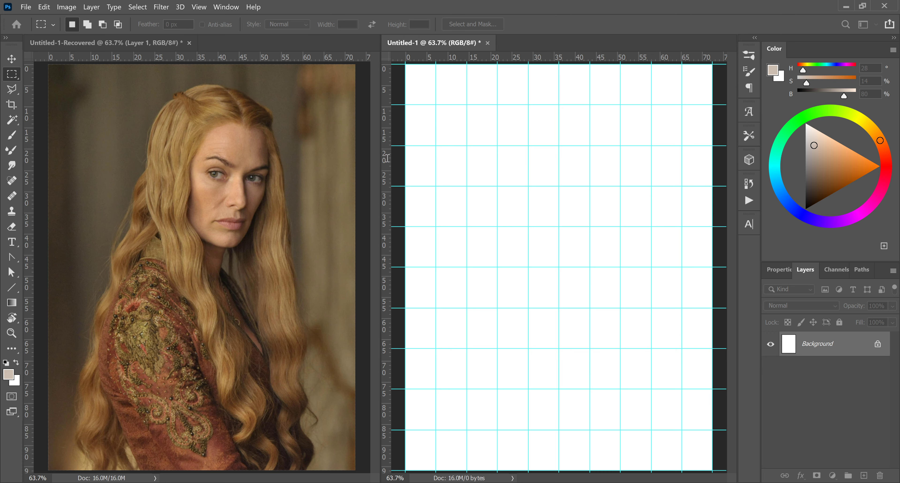
left_click(524, 110)
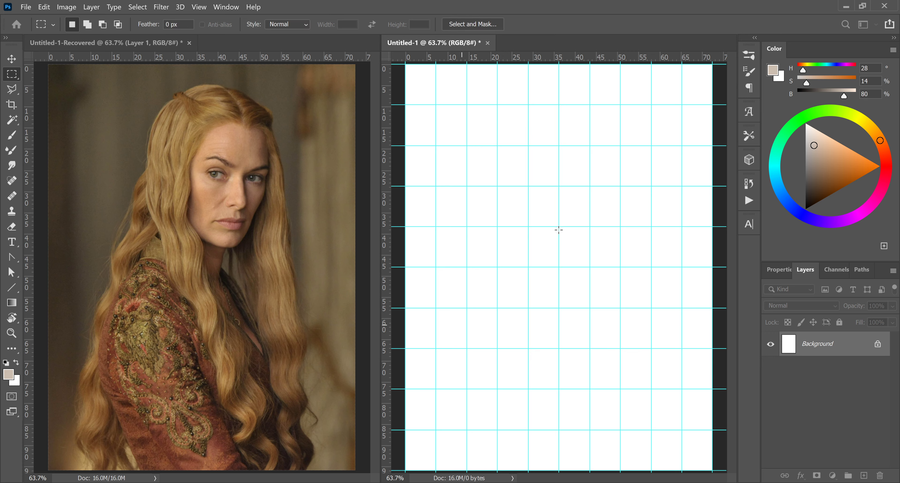
left_click(97, 42)
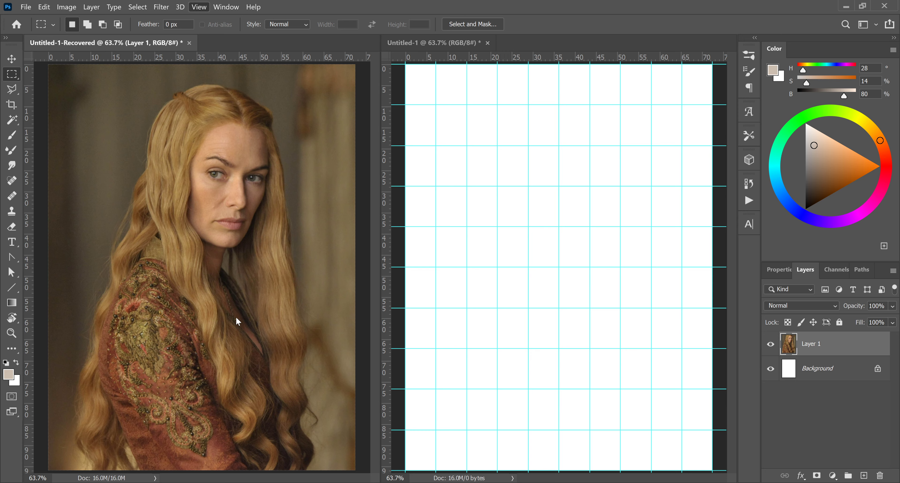
key("ctrl+apostrophe")
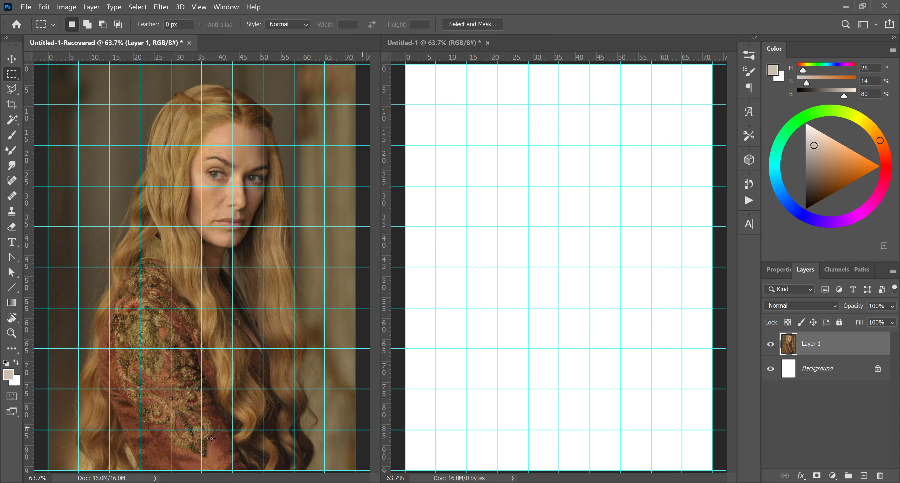
Zoom in on the blank canvas with the Zoom tool and fit it back to the screen.
left_click(11, 333)
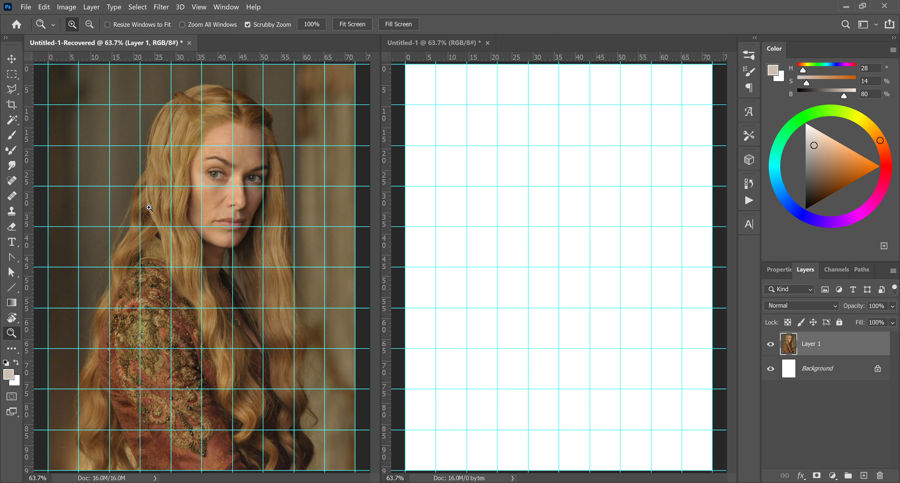
left_click(231, 138)
left_click(348, 26)
left_click(491, 232)
left_click(507, 213)
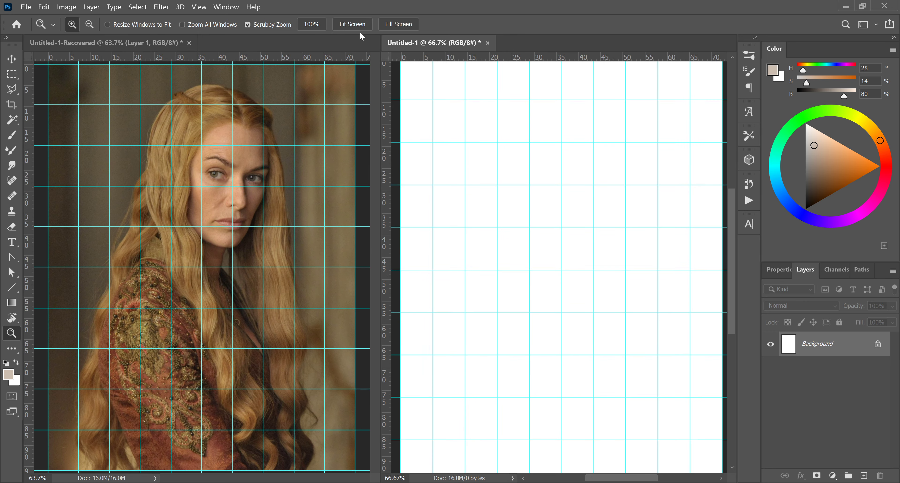
left_click(352, 24)
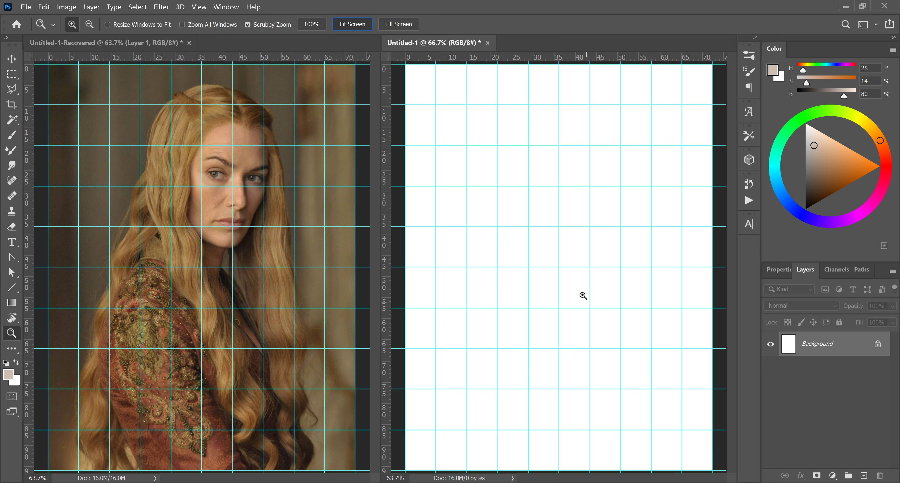
left_click(533, 181)
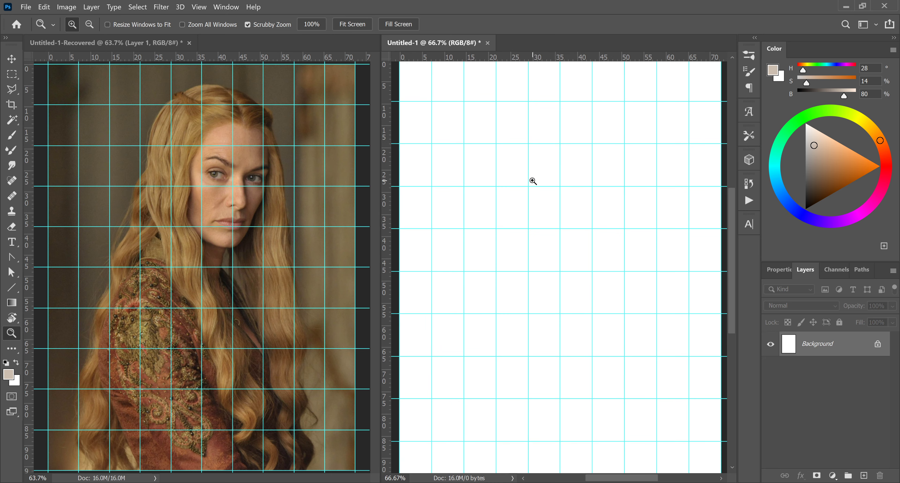
left_click(533, 181)
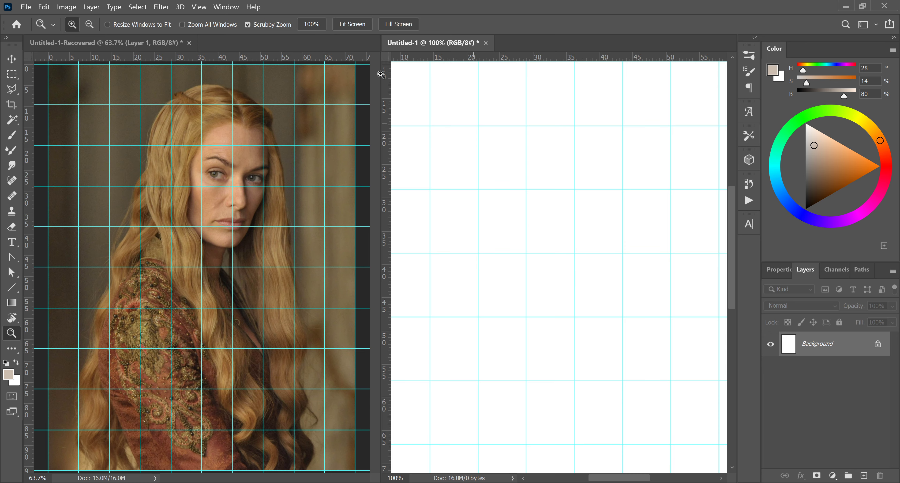
left_click(352, 24)
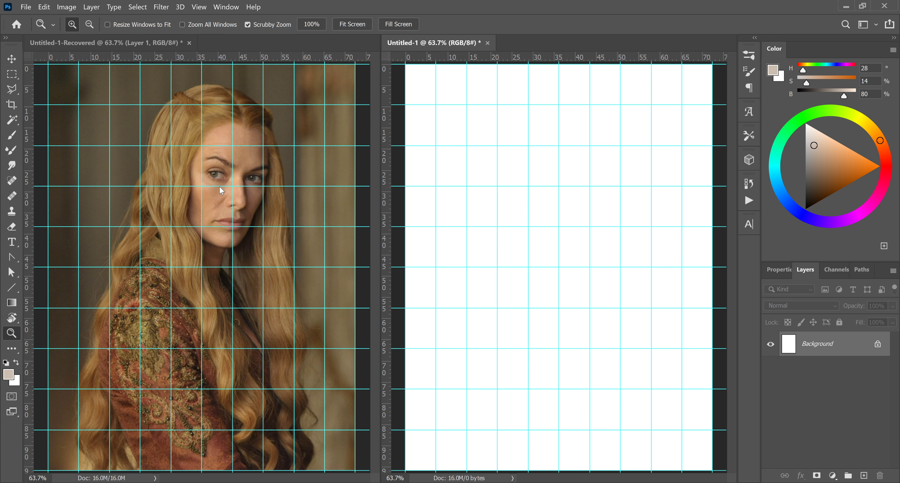
Try copying the whole portrait into a new document, discarding that document and clearing the selection.
left_click(11, 80)
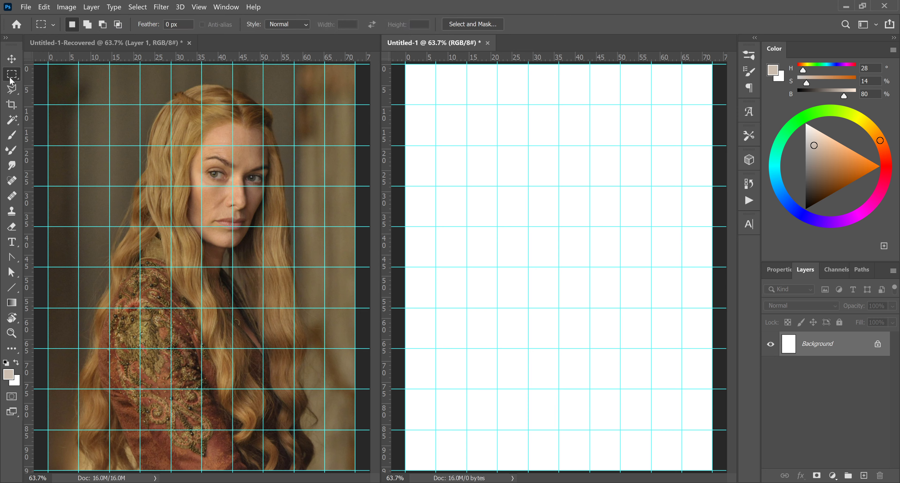
left_click(43, 67)
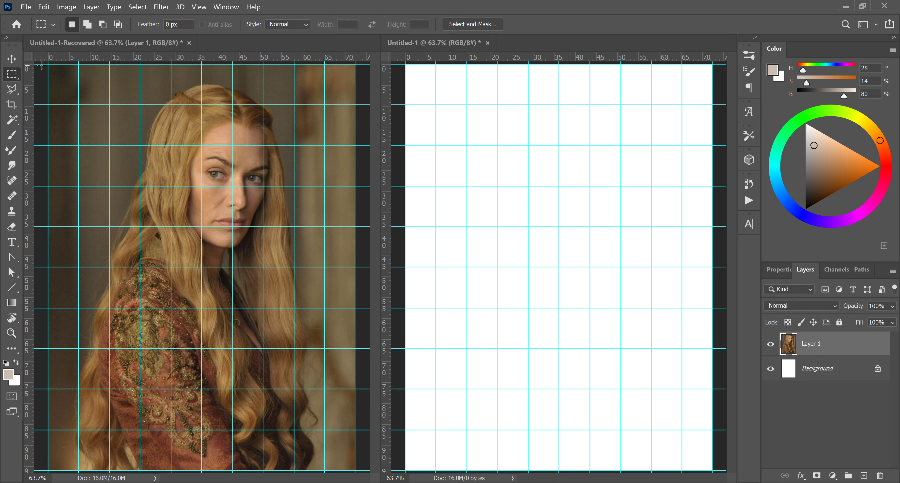
left_click_drag(42, 65, 355, 415)
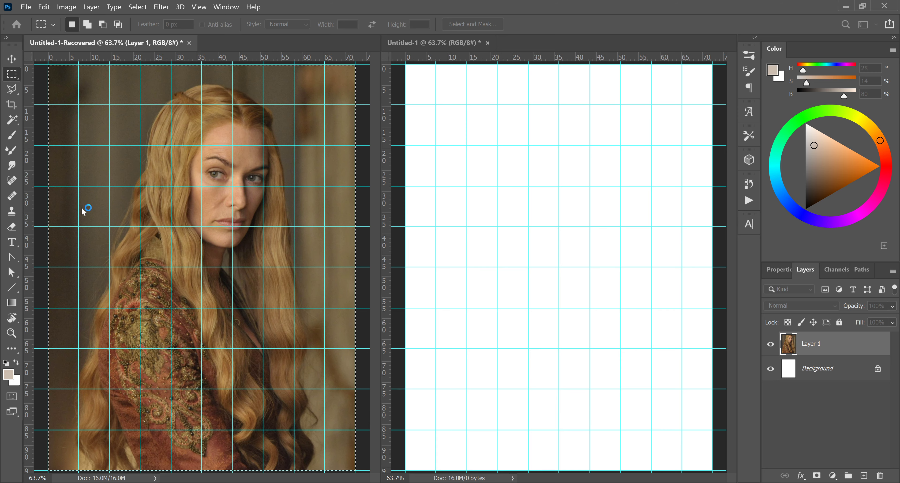
left_click(645, 428)
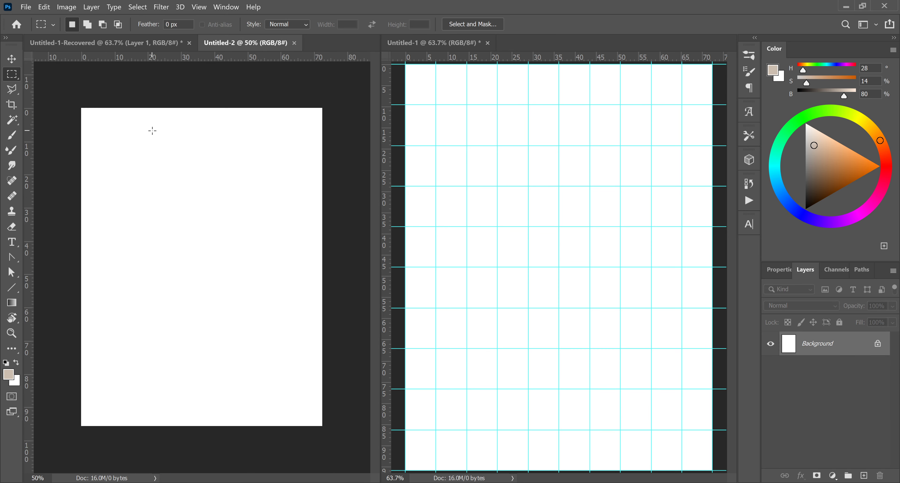
key("ctrl+v")
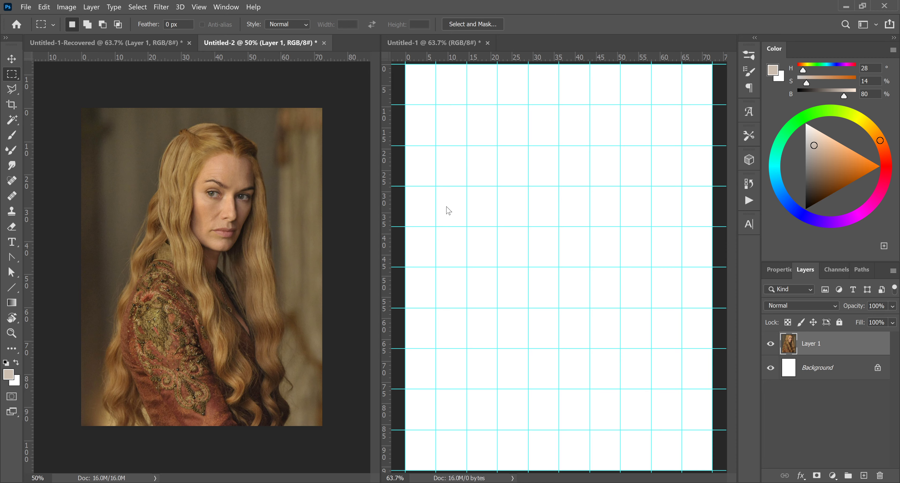
left_click(513, 202)
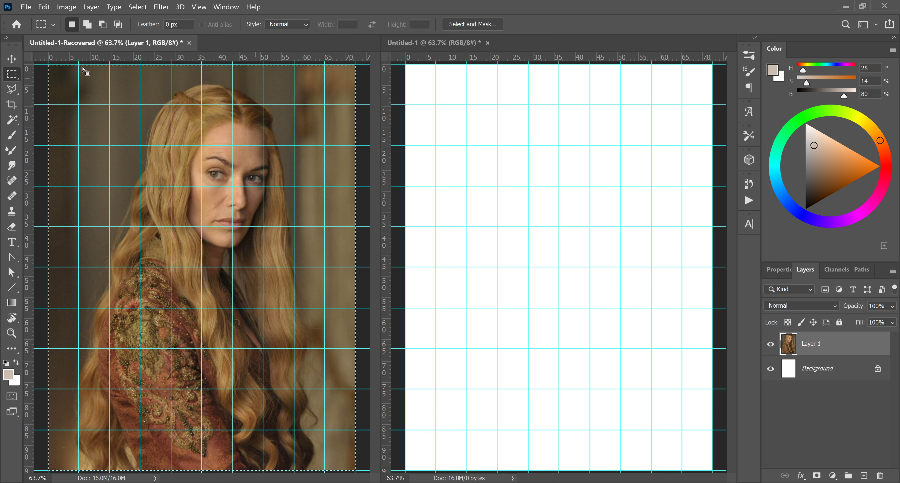
key("ctrl+d")
Choose the Brush tool and give it a hard round tip.
left_click(11, 135)
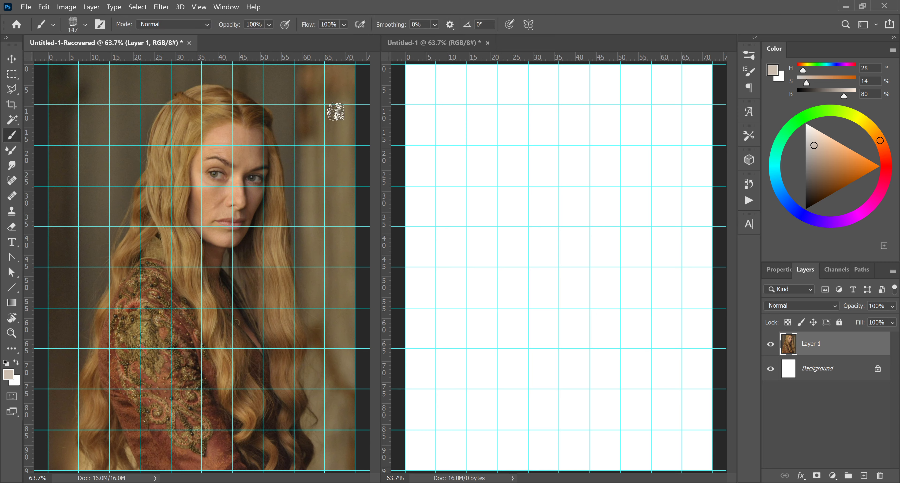
left_click(84, 31)
left_click(106, 223)
Add a new layer to the blank canvas and set the foreground colour to red with H 9, S 100, B 100.
left_click(440, 41)
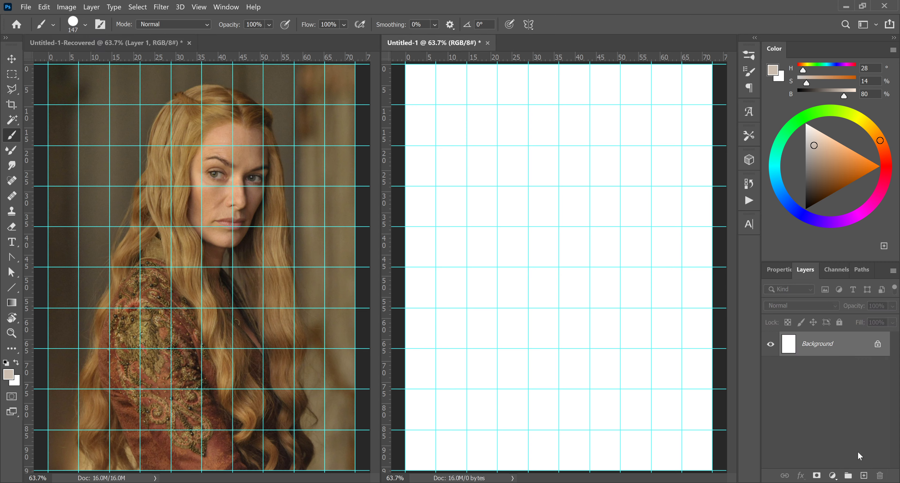
left_click(863, 476)
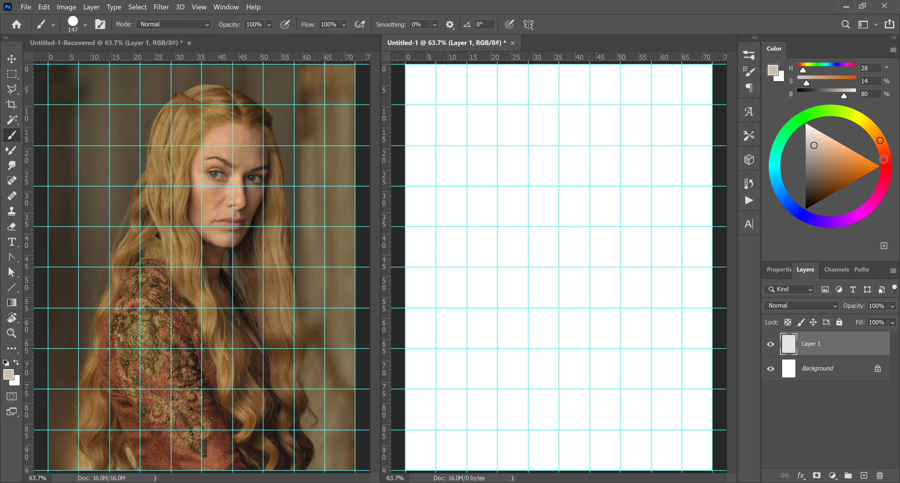
left_click(887, 156)
left_click(880, 167)
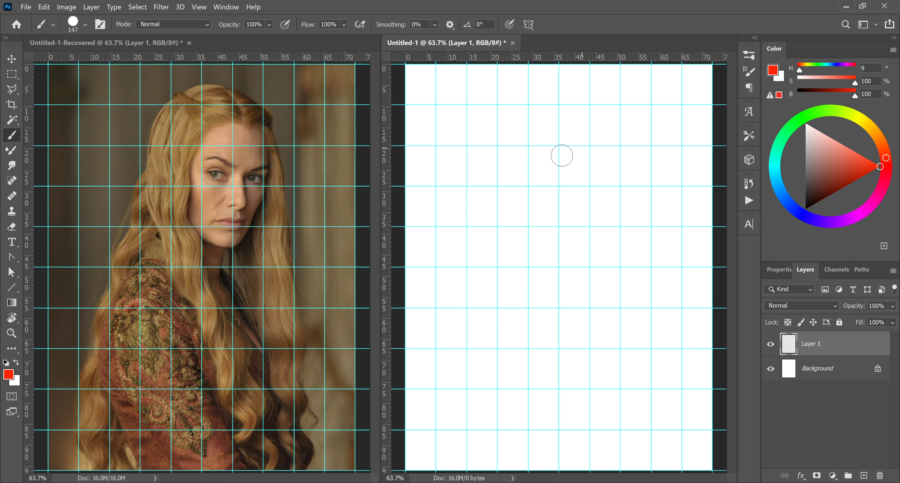
Reduce the brush size to 14 px and undo a test stroke on the blank canvas.
right_click(546, 183)
left_click_drag(614, 151, 609, 151)
left_click_drag(515, 132, 470, 220)
key("ctrl+z")
Try a red letter A and a hair outline curve over the portrait's grid, and undo the strokes.
left_click(149, 143)
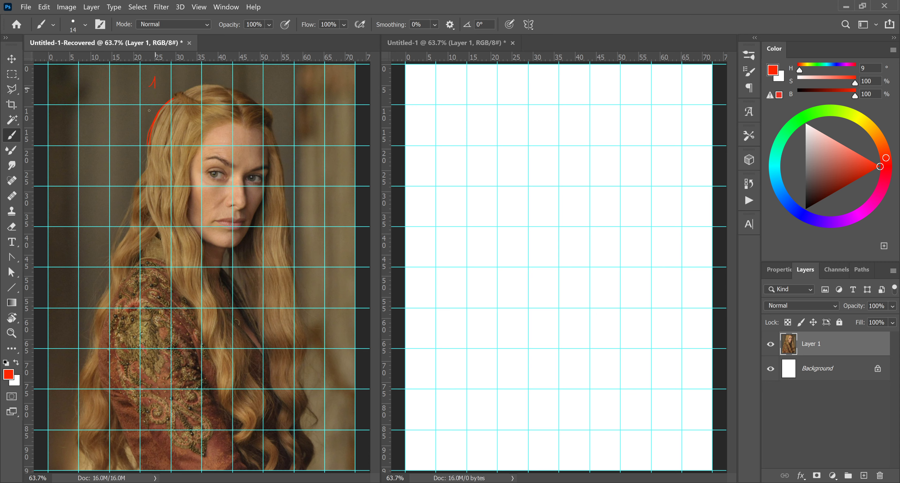
left_click_drag(60, 127, 64, 136)
mouse_move(146, 127)
left_mouse_down()
mouse_move(144, 142)
mouse_move(172, 104)
left_mouse_up()
key("ctrl+z")
key("ctrl+z")
key("ctrl+z")
key("ctrl+z")
key("ctrl+z")
Try numbering the blank canvas's second grid row 1 to 4 and adding guide strokes, and undo them all.
left_click_drag(416, 125, 511, 133)
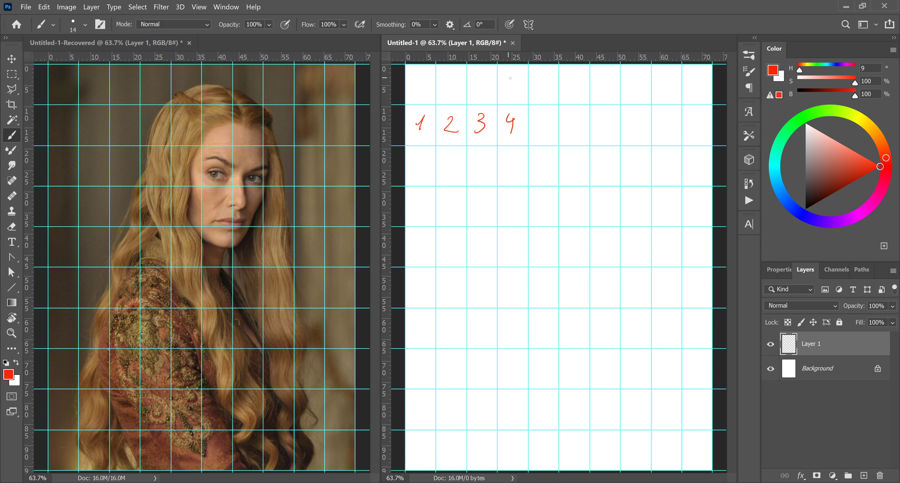
left_click_drag(506, 82, 523, 113)
mouse_move(495, 105)
left_mouse_down()
mouse_move(525, 107)
mouse_move(528, 124)
mouse_move(527, 145)
mouse_move(496, 145)
left_mouse_up()
key("ctrl+z")
key("ctrl+z")
key("ctrl+z")
key("ctrl+z")
key("ctrl+z")
key("ctrl+z")
key("ctrl+z")
Mark where the hair's upper edge crosses the portrait's grid lines and sketch the matching outline segment in the same squares of the blank grid.
left_click(147, 147)
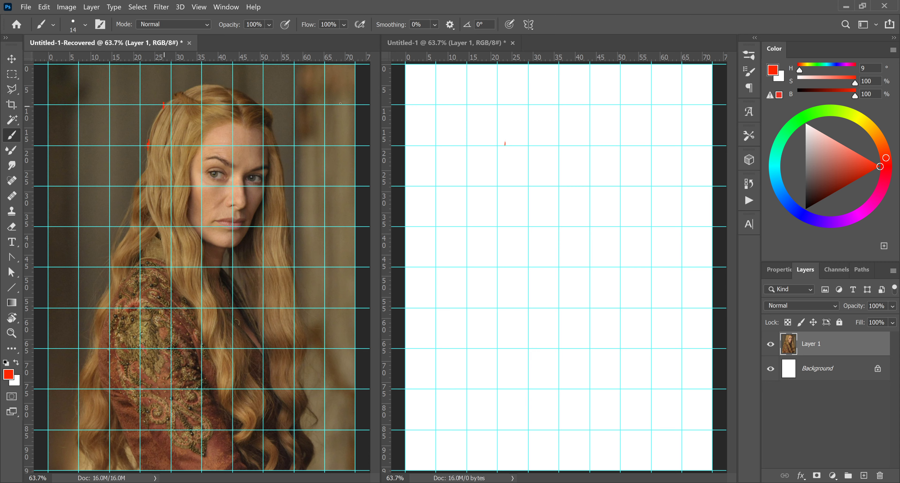
left_click(505, 148)
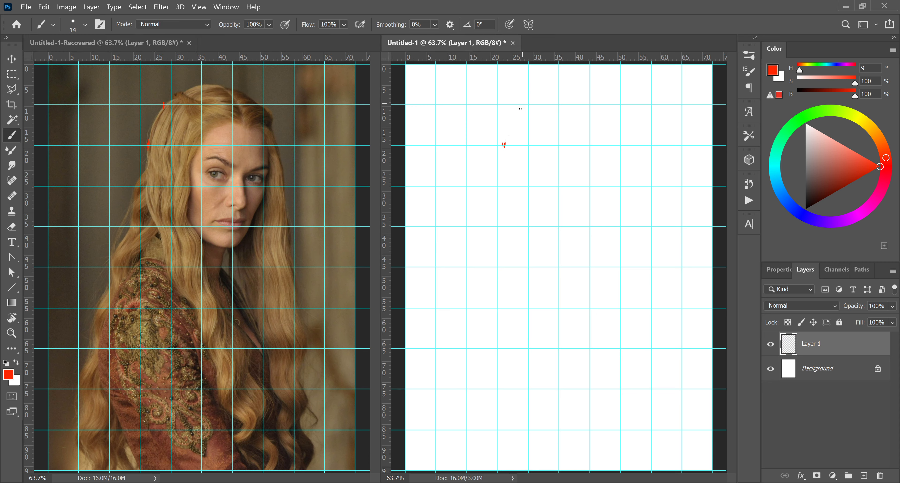
left_click_drag(521, 109, 504, 143)
left_click_drag(520, 105, 503, 143)
left_click(151, 85)
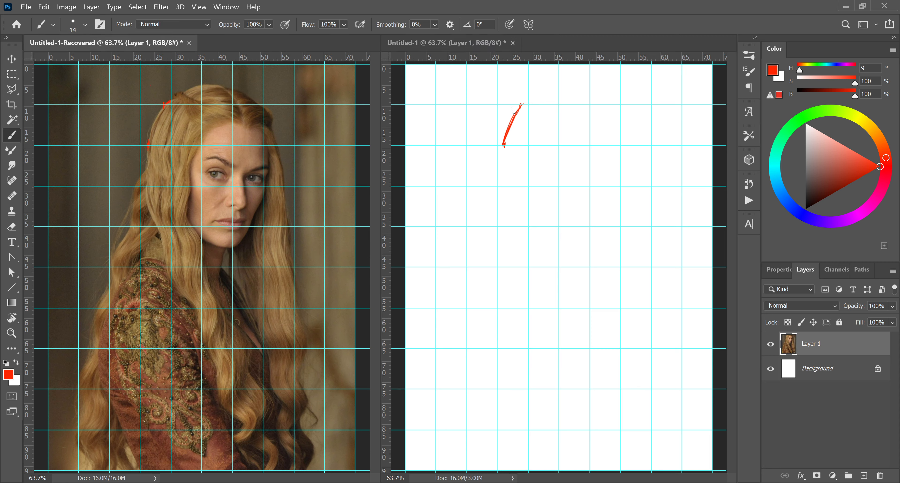
left_click_drag(520, 104, 528, 100)
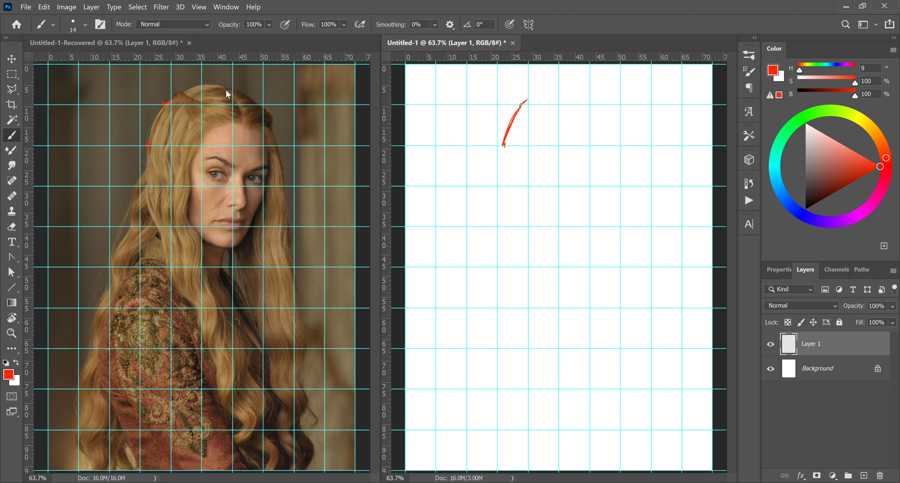
Extend the hair outline over the crown of the head on the blank grid, following the same squares in the portrait.
left_click(202, 85)
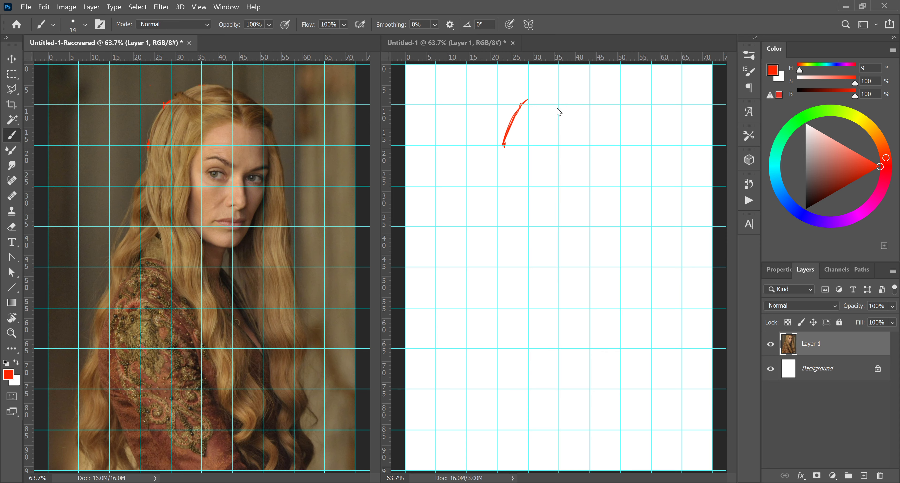
left_click_drag(529, 99, 558, 86)
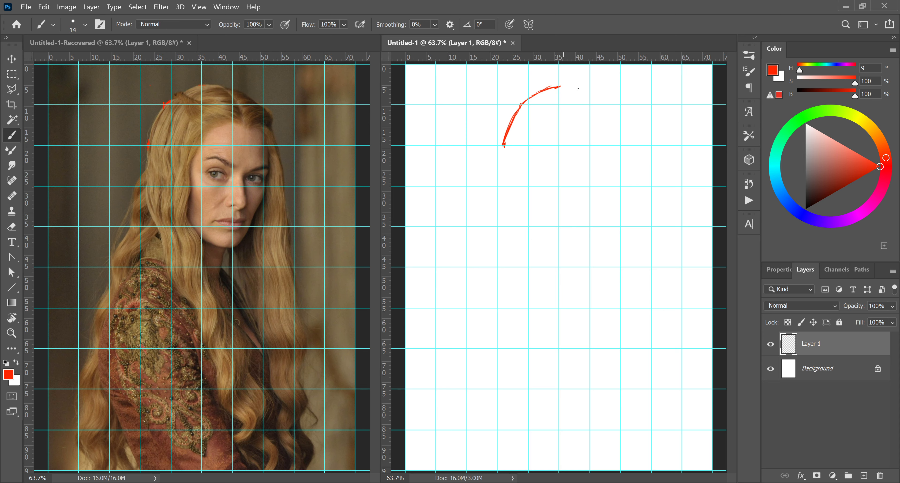
left_click_drag(560, 88, 586, 91)
Trace the outer contour of the whole figure in red on the portrait.
left_click(205, 84)
mouse_move(224, 83)
left_mouse_down()
mouse_move(185, 92)
mouse_move(223, 85)
mouse_move(274, 118)
mouse_move(313, 331)
mouse_move(318, 457)
mouse_move(109, 459)
mouse_move(83, 433)
mouse_move(95, 355)
left_mouse_up()
mouse_move(137, 197)
left_mouse_down()
mouse_move(149, 123)
mouse_move(177, 94)
left_mouse_up()
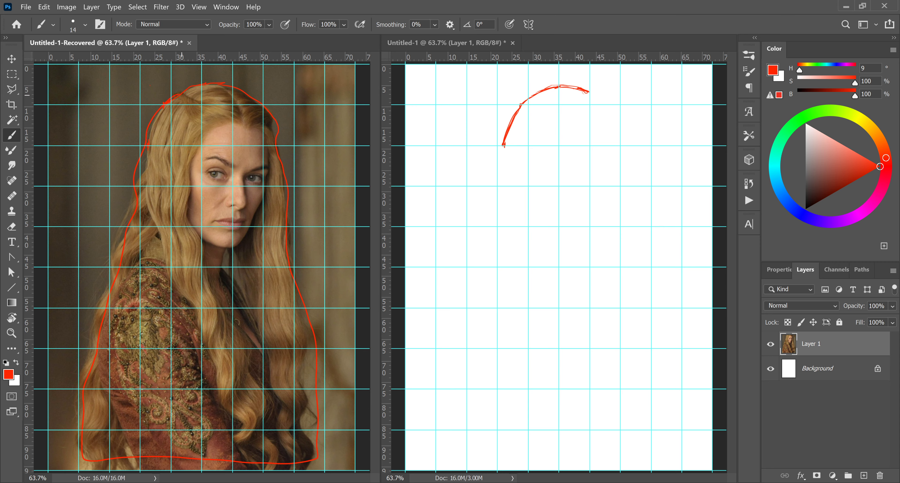
Draw red guide strokes over the portrait's face edge, eyes, mouth and front hair strands.
left_click_drag(193, 216, 211, 133)
left_click_drag(205, 184, 245, 180)
mouse_move(222, 220)
left_mouse_down()
mouse_move(238, 215)
mouse_move(246, 228)
left_mouse_up()
left_click_drag(203, 256, 237, 380)
left_click_drag(188, 319, 236, 419)
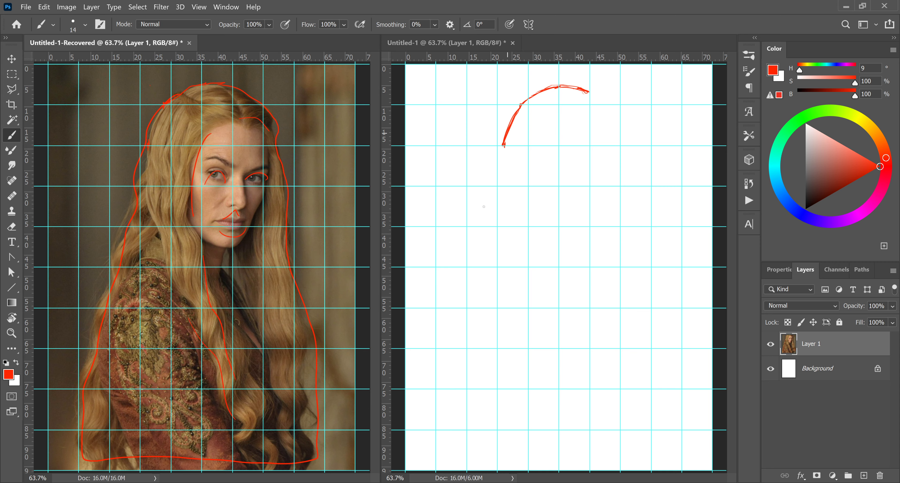
Try rough long outlines down both sides of the figure on the blank grid, and undo them.
mouse_move(504, 144)
left_mouse_down()
mouse_move(462, 294)
mouse_move(448, 404)
left_mouse_up()
mouse_move(587, 89)
left_mouse_down()
mouse_move(644, 287)
mouse_move(639, 449)
left_mouse_up()
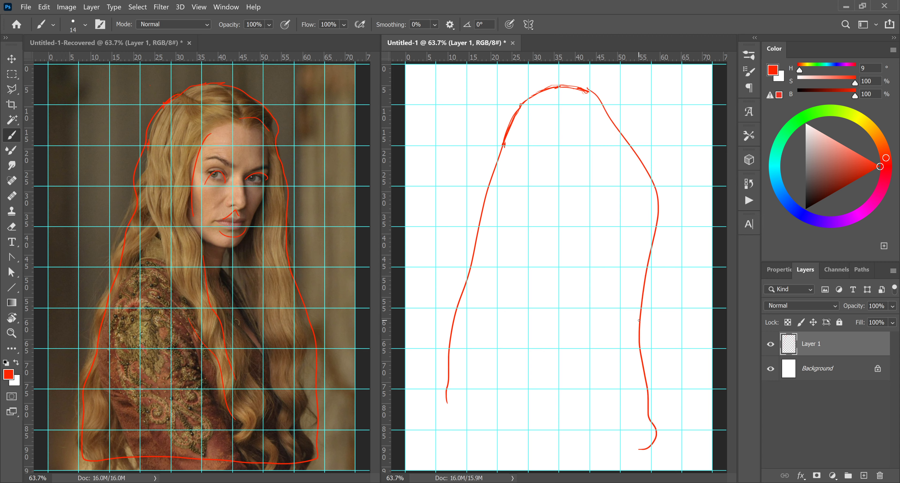
key("ctrl+z")
key("ctrl+z")
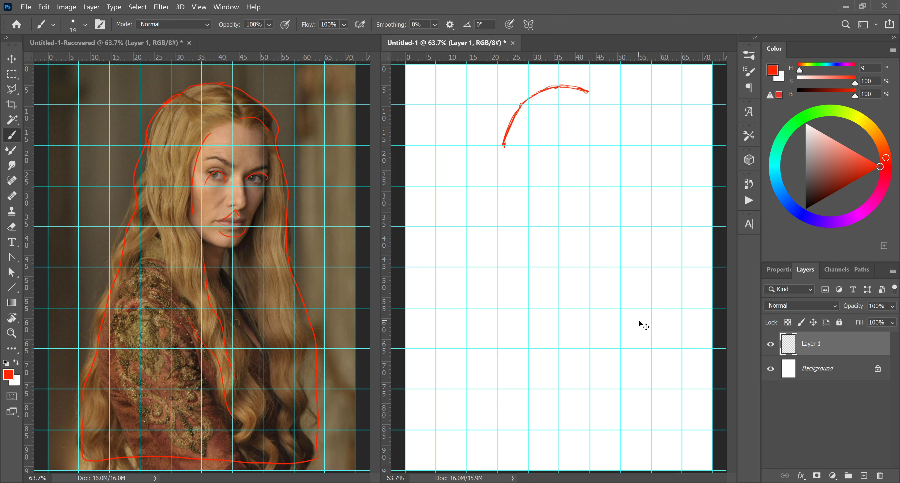
Undo the crown strokes on the blank grid back to the first short hair outline segment.
key("ctrl+z")
key("ctrl+z")
key("ctrl+z")
key("ctrl+z")
key("ctrl+z")
key("ctrl+z")
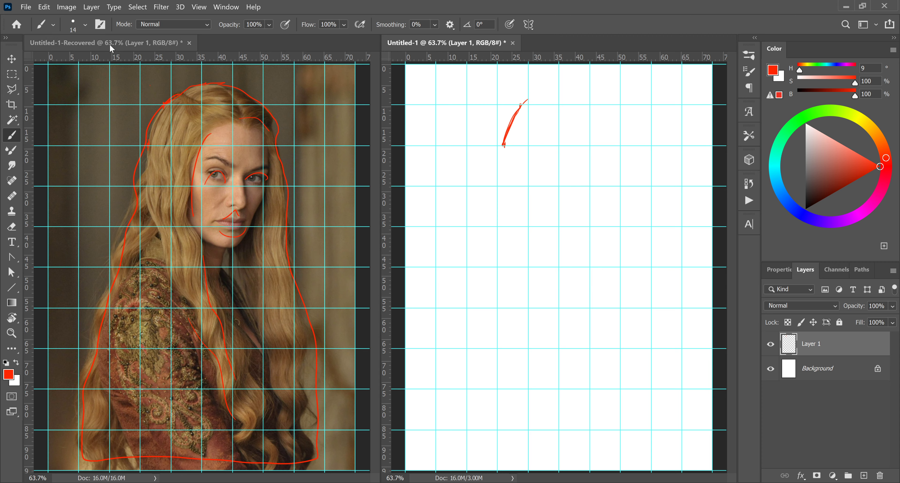
Undo the red contour and face strokes on the portrait, keeping only the first grid crossing marks.
left_click(121, 42)
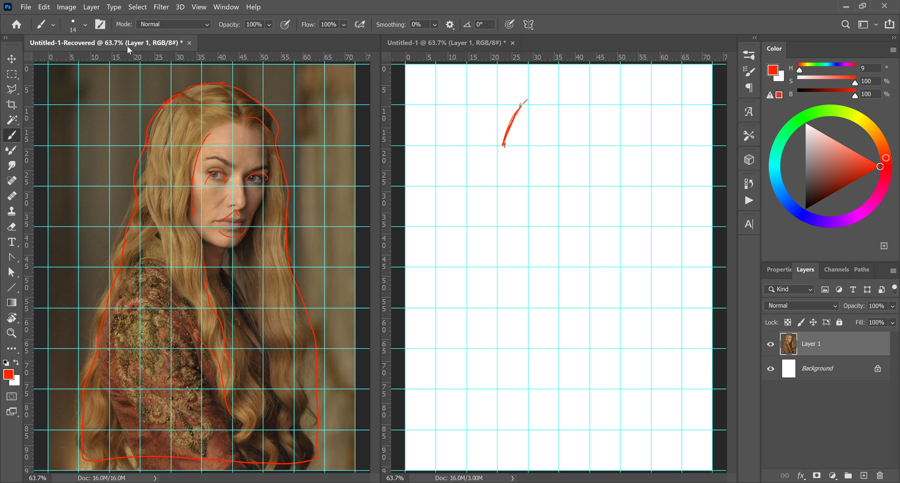
key("ctrl+z")
key("ctrl+z")
key("ctrl+z")
key("ctrl+z")
key("ctrl+z")
key("ctrl+z")
key("ctrl+z")
key("ctrl+z")
key("ctrl+z")
key("ctrl+z")
key("ctrl+z")
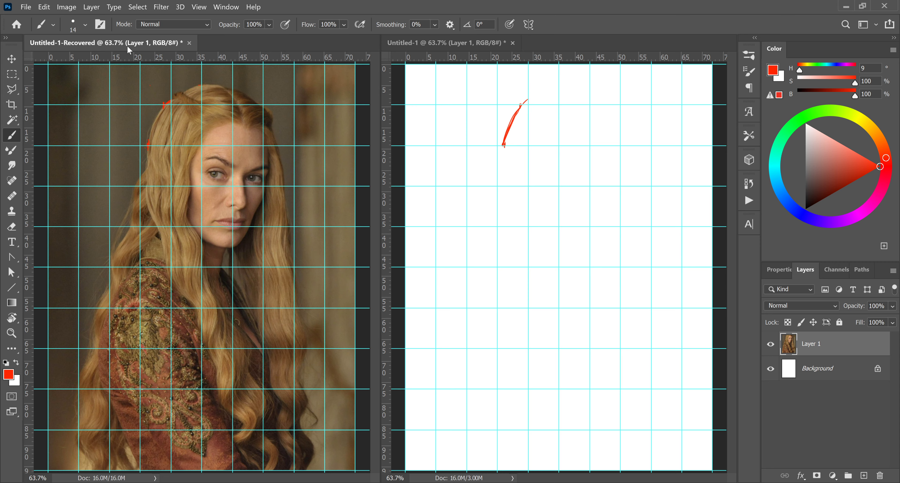
Continue the hair outline on the blank grid over the crown and down to the side of the head opposite the starting segment.
left_click(532, 97)
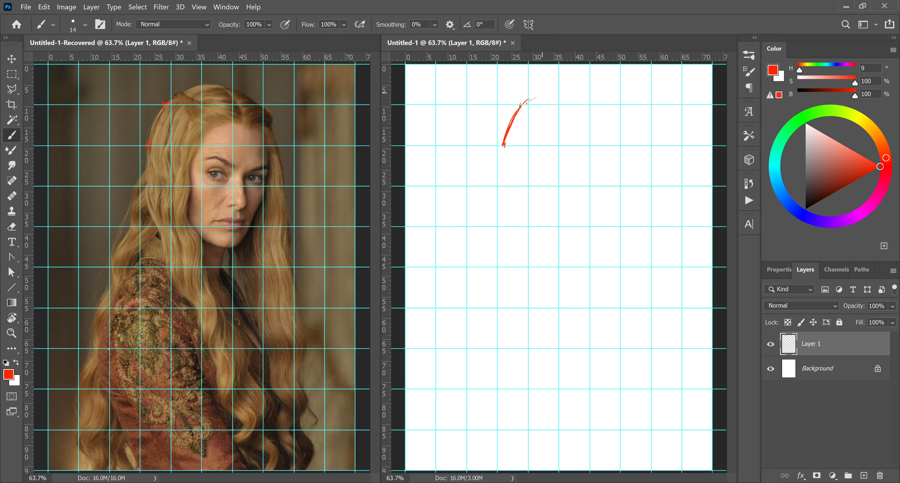
left_click_drag(528, 101, 579, 90)
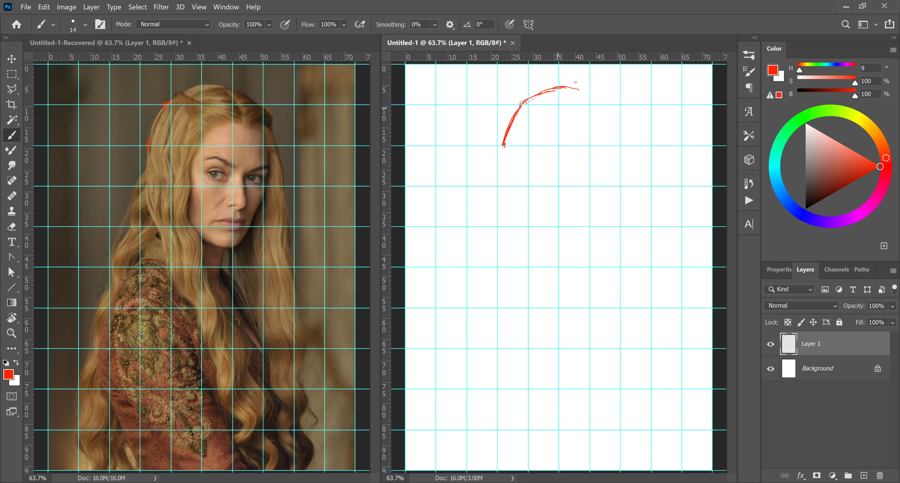
left_click_drag(567, 88, 616, 105)
mouse_move(620, 109)
left_mouse_down()
mouse_move(634, 124)
mouse_move(635, 150)
left_mouse_up()
Draw the wavy right hair edge square by square from beside the face down to the canvas's bottom edge.
left_click_drag(635, 154, 644, 220)
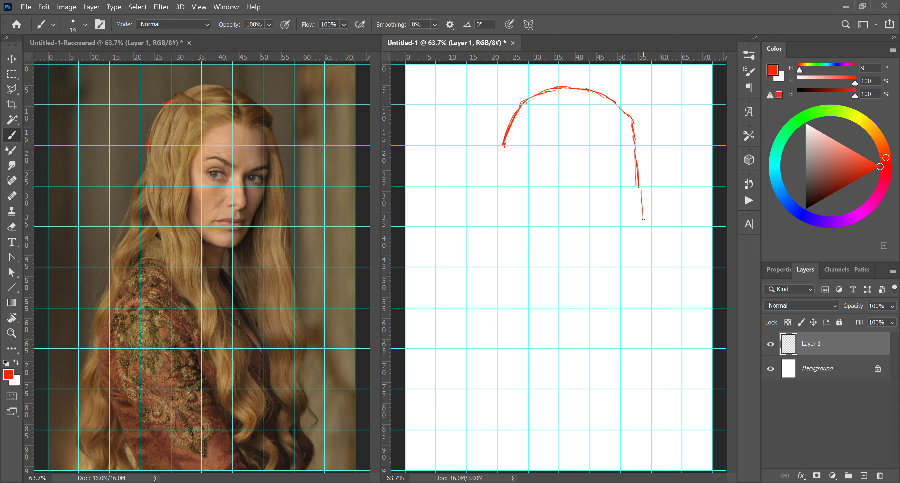
left_click_drag(639, 188, 665, 352)
mouse_move(660, 330)
left_mouse_down()
mouse_move(664, 411)
mouse_move(653, 424)
left_mouse_up()
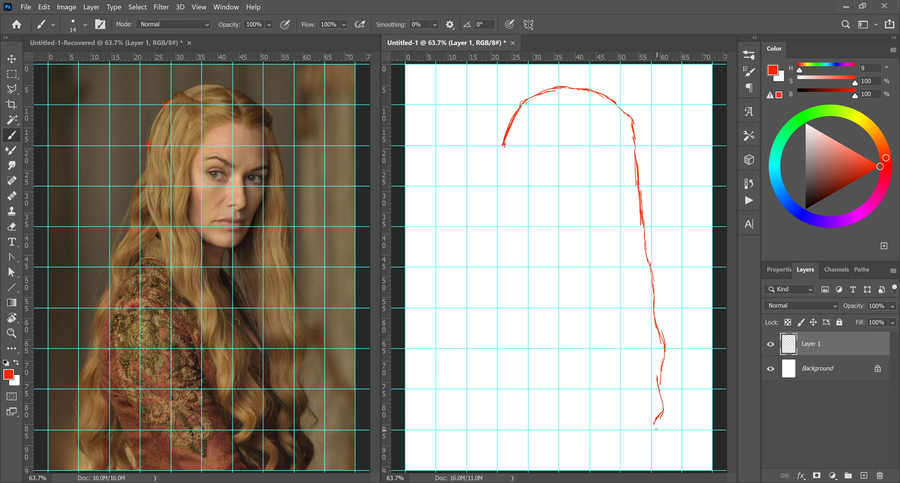
mouse_move(657, 423)
left_mouse_down()
mouse_move(669, 453)
mouse_move(660, 470)
left_mouse_up()
Draw the left hair edge from the canvas's bottom edge up to the first outline segment, closing the figure's silhouette.
left_click_drag(452, 462, 439, 446)
mouse_move(437, 438)
left_mouse_down()
mouse_move(442, 362)
mouse_move(436, 377)
mouse_move(453, 348)
mouse_move(479, 230)
left_mouse_up()
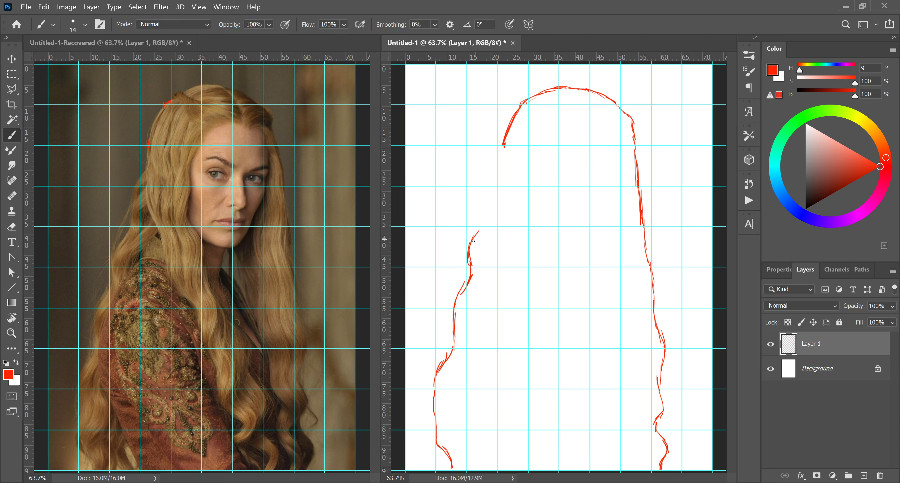
left_click_drag(470, 247, 505, 146)
Locate the forehead's squares on the portrait and draw the hairline and upper right face edge in the matching squares.
left_click(62, 129)
left_click(96, 133)
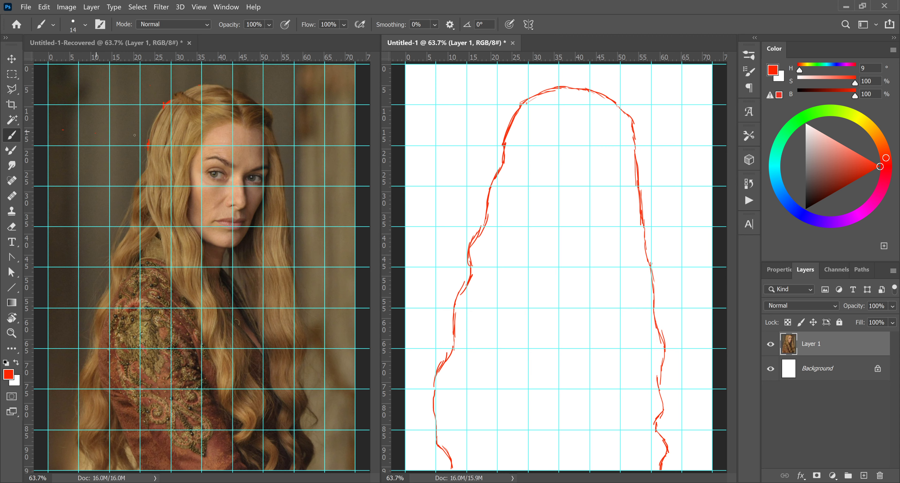
left_click(227, 129)
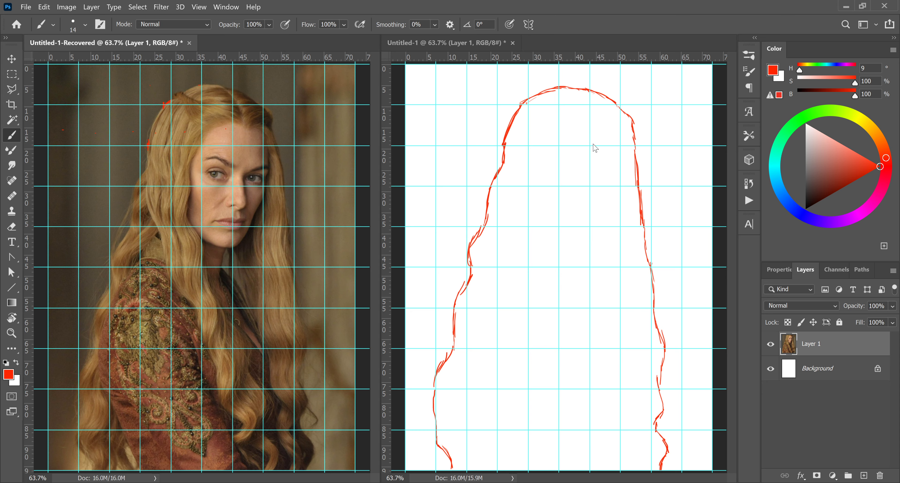
left_click(558, 144)
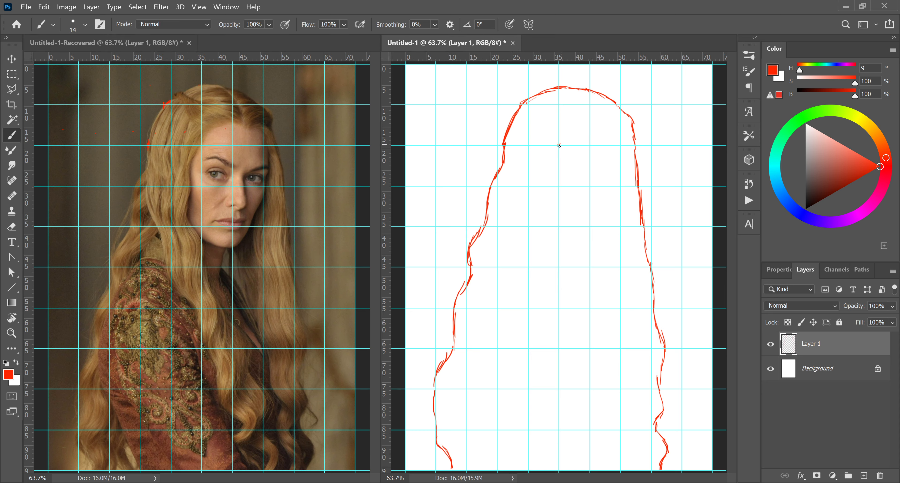
mouse_move(570, 133)
left_mouse_down()
mouse_move(588, 125)
mouse_move(570, 134)
mouse_move(618, 128)
left_mouse_up()
left_click_drag(618, 128, 626, 168)
left_click_drag(627, 171, 621, 200)
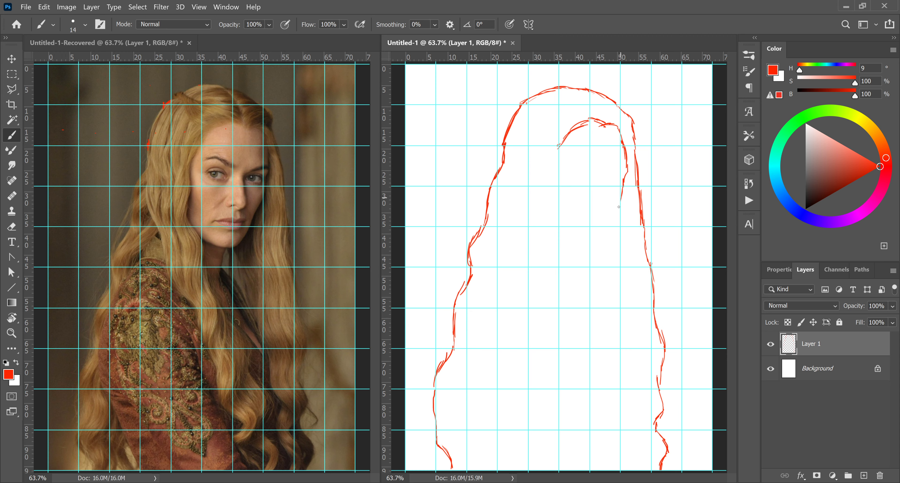
Draw the lower right cheek, jaw and chin curve on the blank grid.
left_click_drag(618, 207, 605, 228)
left_click_drag(606, 228, 593, 250)
left_click_drag(564, 242, 595, 252)
left_click_drag(591, 251, 579, 251)
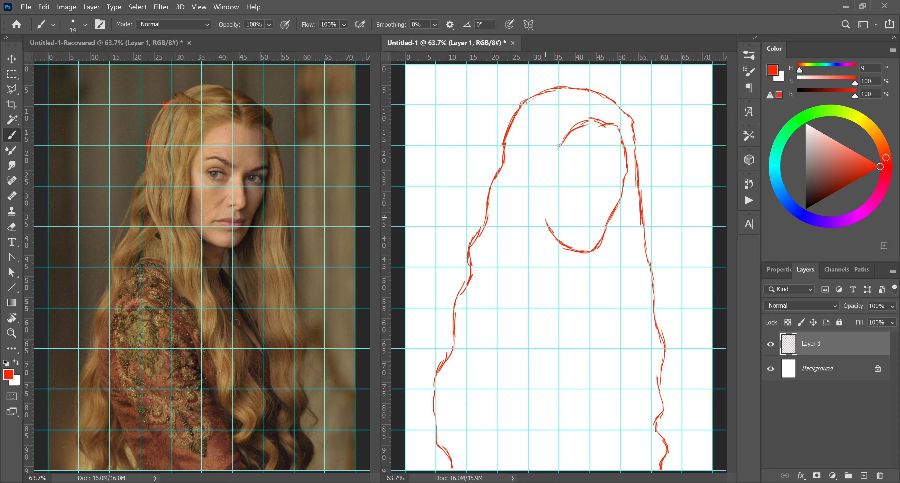
Close the face outline along its left side and add the hair parting from the crown to the hairline.
left_click_drag(547, 224, 549, 202)
left_click_drag(544, 209, 549, 188)
left_click_drag(557, 149, 544, 173)
left_click_drag(562, 143, 545, 168)
left_click_drag(600, 107, 603, 121)
left_click_drag(576, 88, 601, 113)
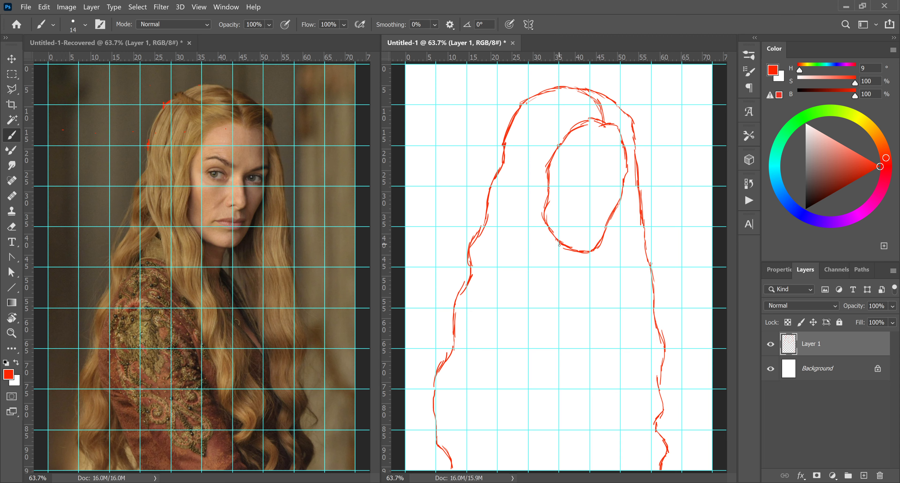
Outline the long front hair lock from the jaw down to its curled tip and back up to the left hair edge.
left_click_drag(558, 241, 564, 277)
mouse_move(560, 273)
left_mouse_down()
mouse_move(572, 294)
mouse_move(568, 339)
left_mouse_up()
mouse_move(576, 300)
left_mouse_down()
mouse_move(600, 372)
mouse_move(622, 402)
mouse_move(619, 421)
left_mouse_up()
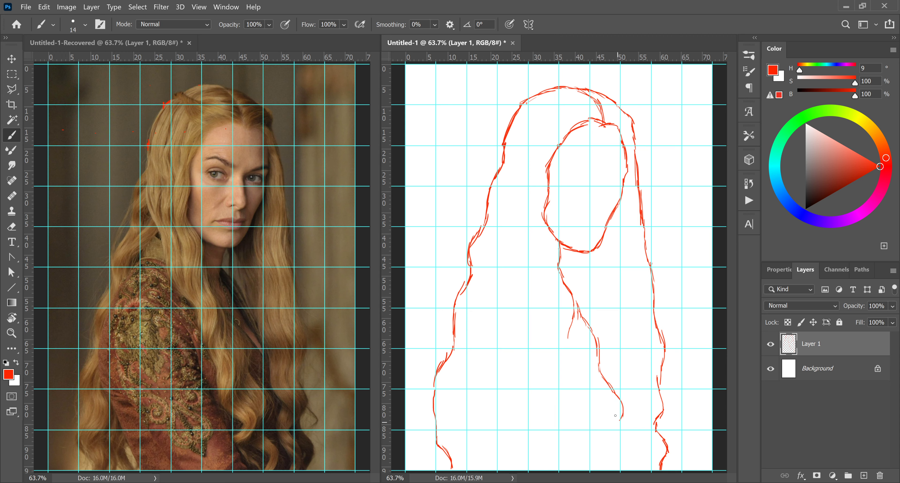
mouse_move(610, 415)
left_mouse_down()
mouse_move(615, 431)
mouse_move(596, 443)
mouse_move(569, 351)
mouse_move(503, 208)
mouse_move(503, 164)
left_mouse_up()
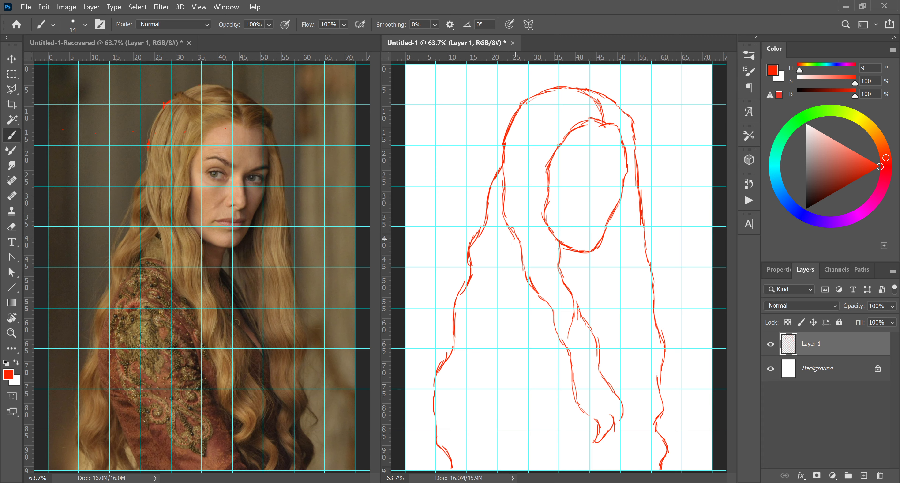
Draw the shoulder and outer sleeve contour from the front hair lock down to the canvas's bottom edge.
left_click_drag(515, 235, 464, 304)
left_click_drag(472, 290, 464, 311)
left_click_drag(474, 292, 467, 322)
mouse_move(464, 329)
left_mouse_down()
mouse_move(463, 343)
mouse_move(464, 321)
left_mouse_up()
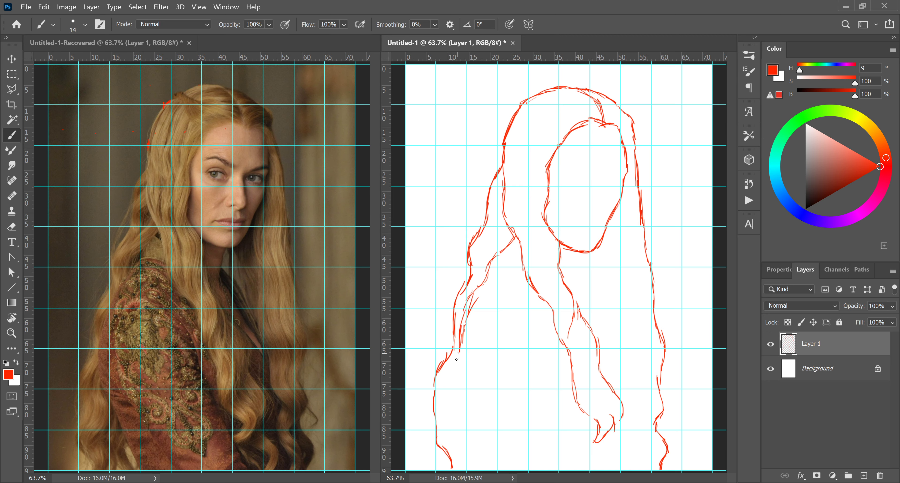
mouse_move(458, 353)
left_mouse_down()
mouse_move(461, 392)
mouse_move(497, 471)
left_mouse_up()
Draw the diagonal garment line beneath the front hair lock and the short collar curve at the shoulder.
mouse_move(602, 462)
left_mouse_down()
mouse_move(607, 470)
mouse_move(593, 448)
left_mouse_up()
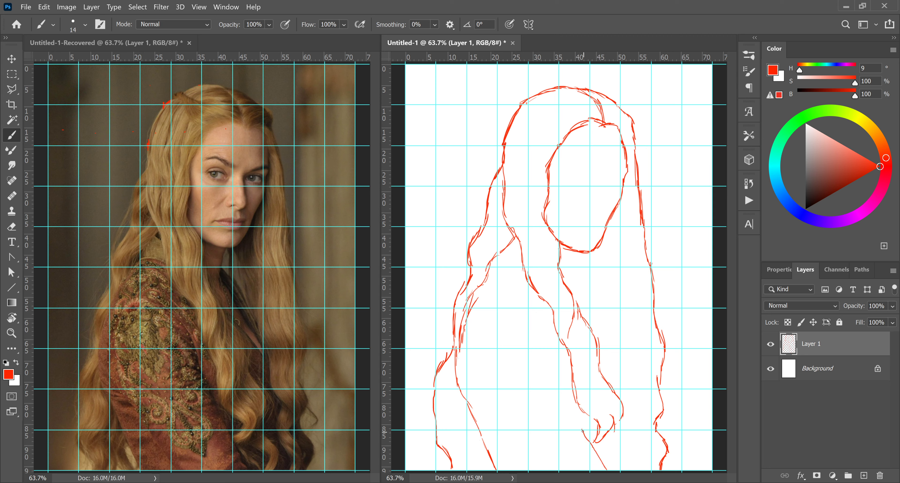
left_click_drag(581, 428, 562, 394)
left_click_drag(576, 416, 547, 338)
mouse_move(507, 297)
left_mouse_down()
mouse_move(546, 340)
mouse_move(515, 302)
mouse_move(522, 307)
left_mouse_up()
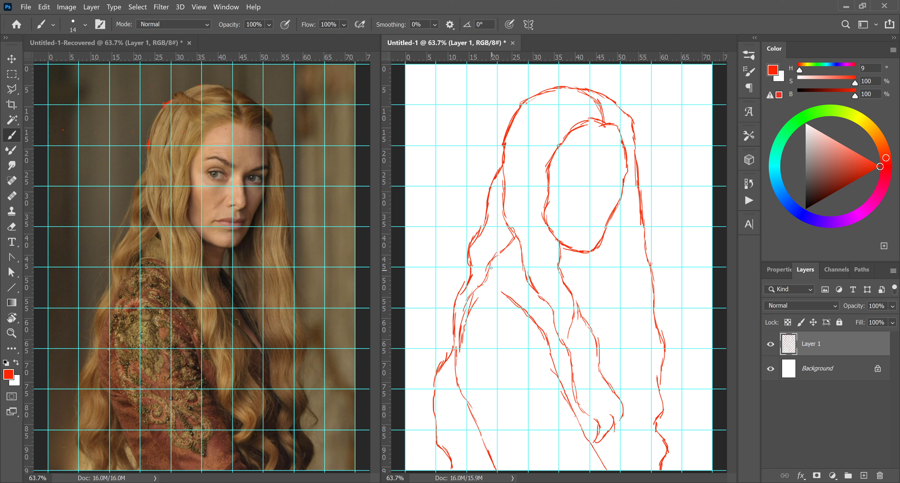
mouse_move(493, 266)
left_mouse_down()
mouse_move(485, 274)
mouse_move(519, 265)
left_mouse_up()
Draw the neck and neckline strokes below the chin and the inner hair strands beside the right jaw.
left_click_drag(582, 259, 580, 288)
mouse_move(580, 286)
left_mouse_down()
mouse_move(619, 359)
mouse_move(578, 307)
left_mouse_up()
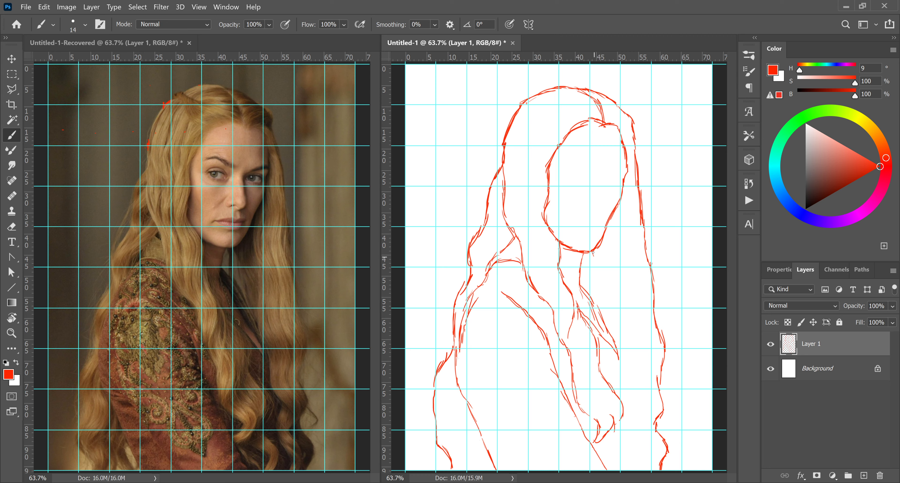
left_click_drag(596, 252, 607, 325)
left_click_drag(611, 217, 615, 260)
Sketch the eyebrows, both eyes and the first nose strokes inside the face outline.
left_click_drag(570, 160, 590, 170)
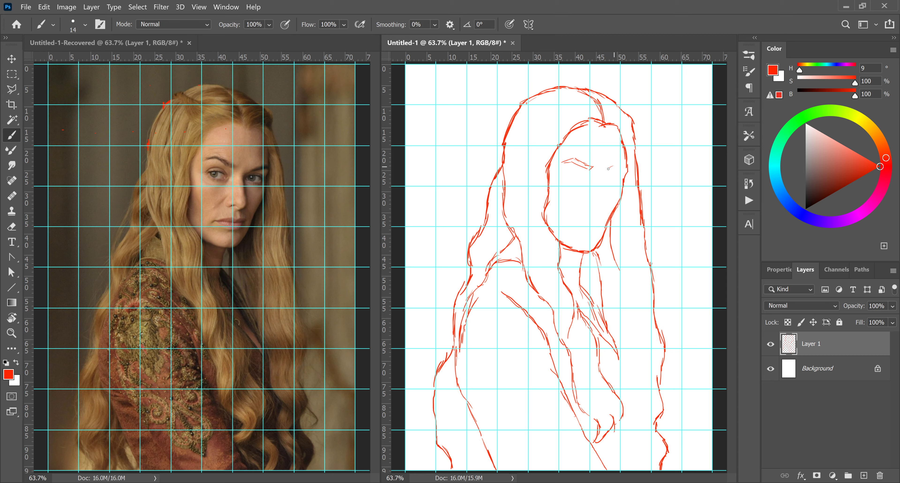
left_click_drag(607, 169, 620, 164)
left_click_drag(602, 186, 601, 175)
left_click_drag(601, 178, 609, 170)
left_click_drag(597, 210, 601, 209)
left_click_drag(602, 186, 603, 195)
left_click_drag(607, 180, 612, 182)
left_click_drag(621, 179, 618, 177)
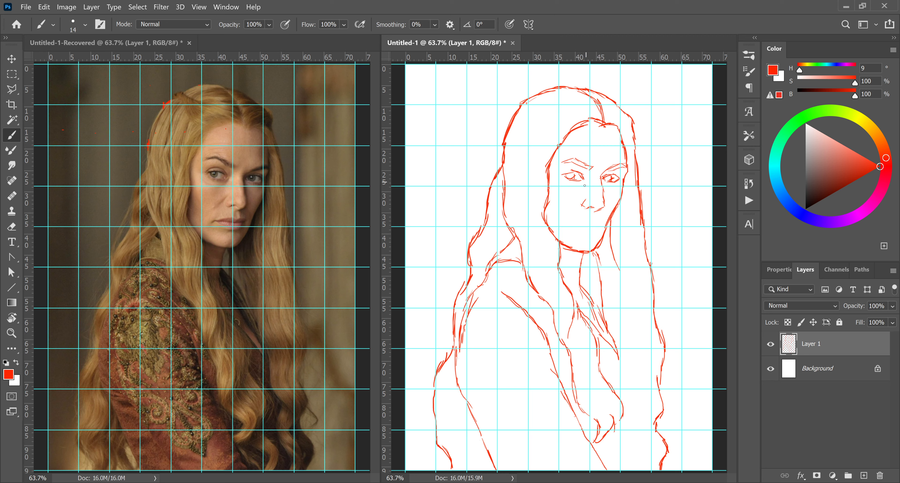
Refine the nose, draw the lips and the shadow line below them, and reinforce the chin contour.
left_click_drag(582, 185, 588, 178)
left_click_drag(573, 211, 586, 196)
left_click_drag(598, 230, 601, 223)
left_click_drag(567, 223, 591, 225)
left_click_drag(574, 222, 585, 220)
left_click_drag(602, 191, 601, 179)
left_click_drag(584, 231, 594, 230)
left_click_drag(601, 237, 573, 250)
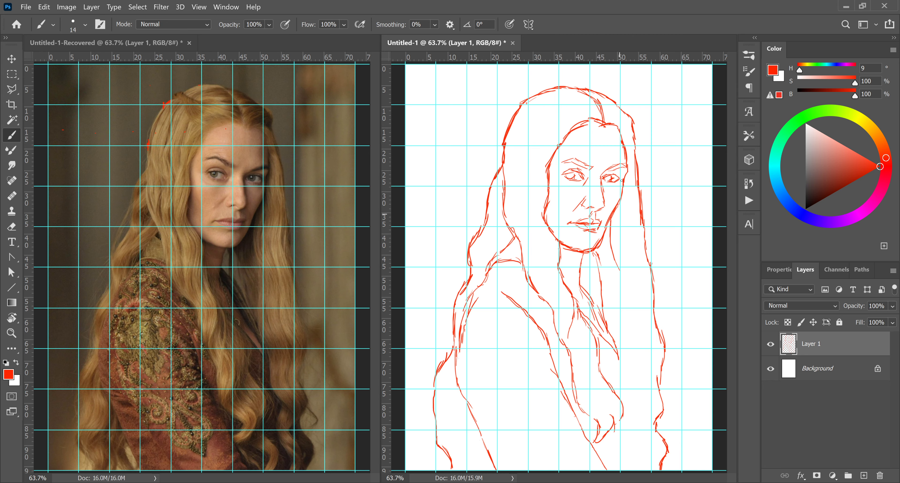
Add the iris detail in the left eye and undo the extra stroke along the cheek.
left_click(570, 175)
left_click_drag(552, 203, 549, 234)
key("ctrl+z")
Draw the lower right hair strands and curls, and the diagonal inner arm line across the lower garment.
left_click_drag(620, 356, 652, 469)
mouse_move(612, 431)
left_mouse_down()
mouse_move(634, 454)
mouse_move(630, 474)
mouse_move(601, 438)
mouse_move(621, 450)
left_mouse_up()
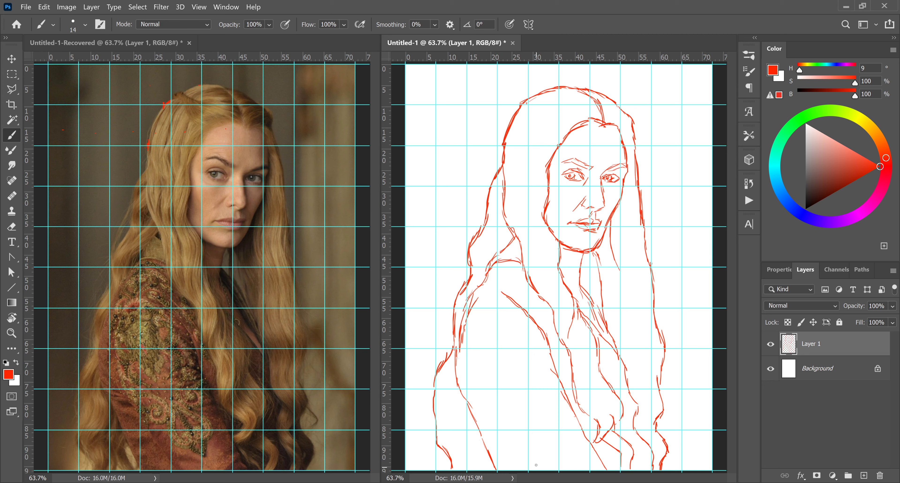
left_click_drag(538, 469, 528, 454)
mouse_move(496, 407)
left_mouse_down()
mouse_move(510, 427)
mouse_move(482, 393)
left_mouse_up()
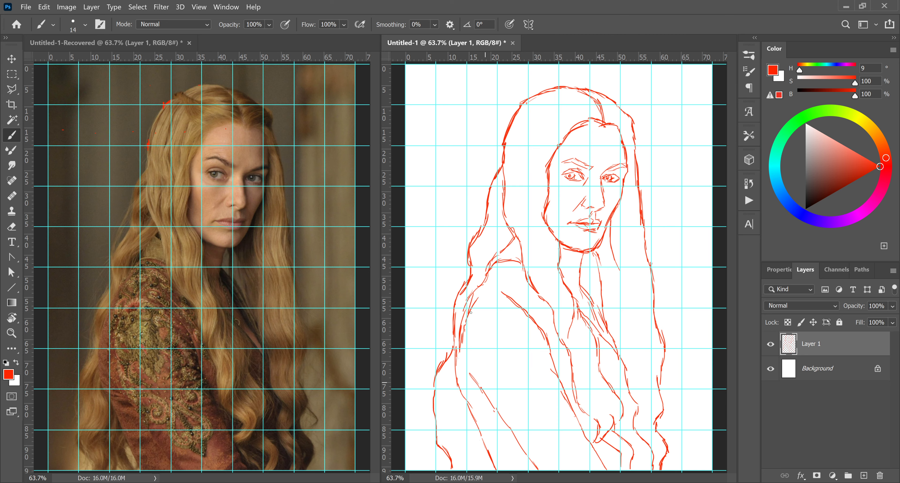